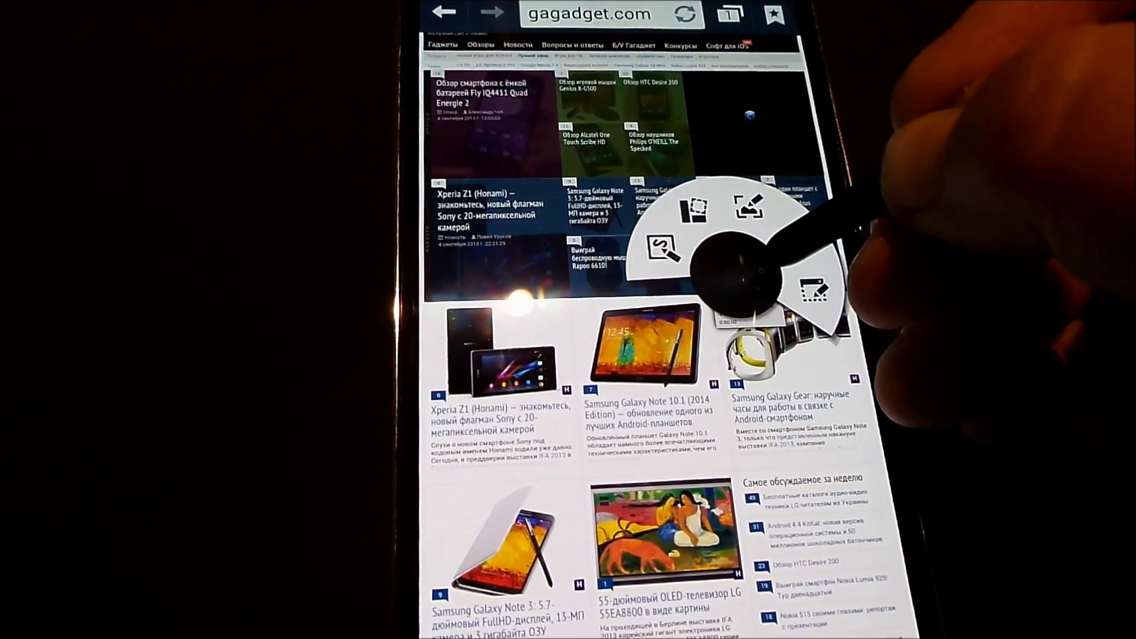
# Step: Draw a Pen Window calculator, enter 55,596,233, then close the floating window
pyautogui.click(812, 293)
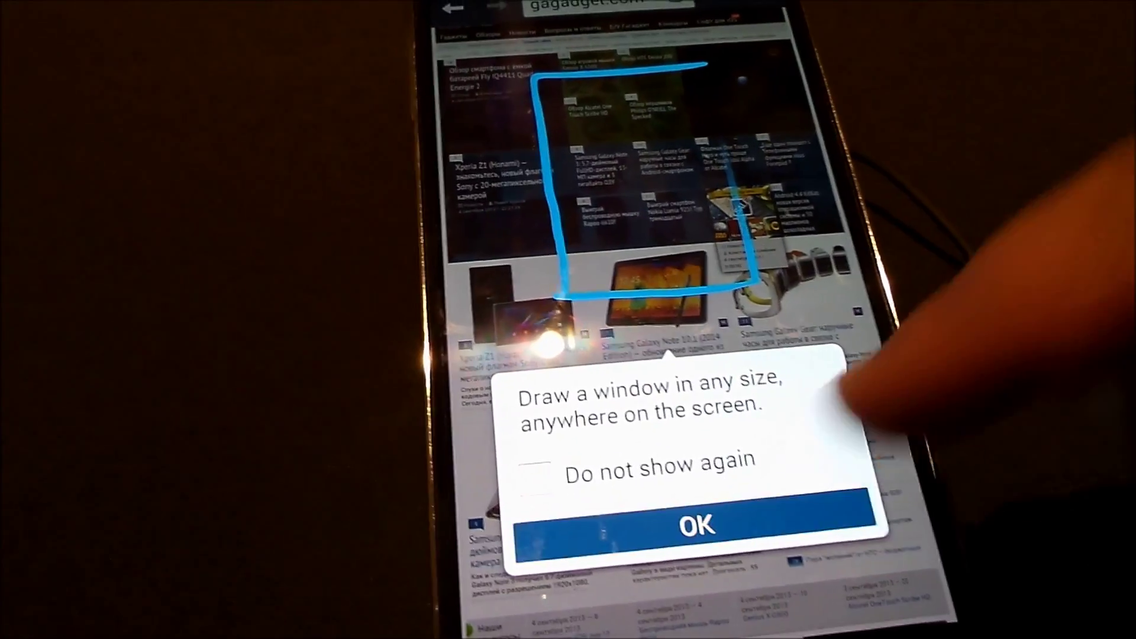
pyautogui.click(695, 545)
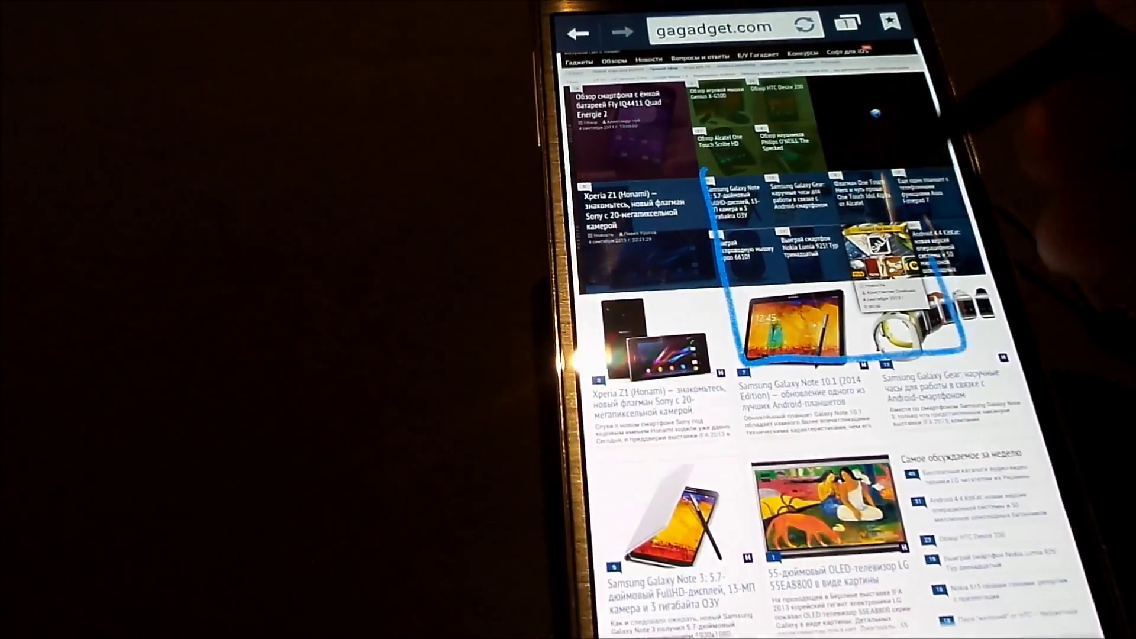
pyautogui.moveTo(838, 343); pyautogui.dragTo(737, 204)
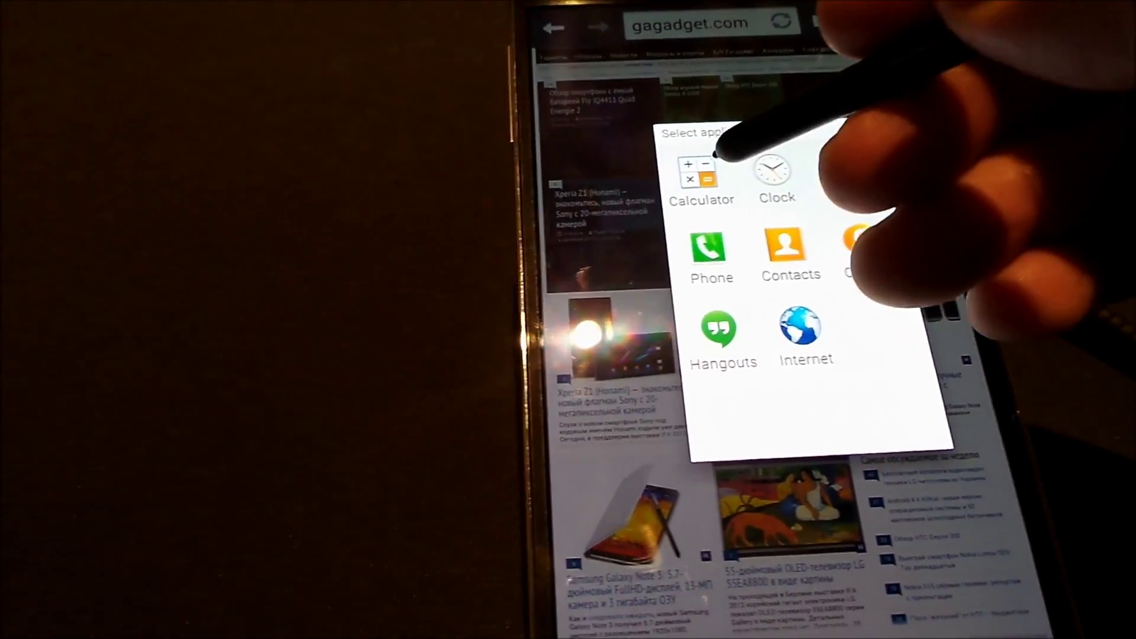
pyautogui.click(699, 171)
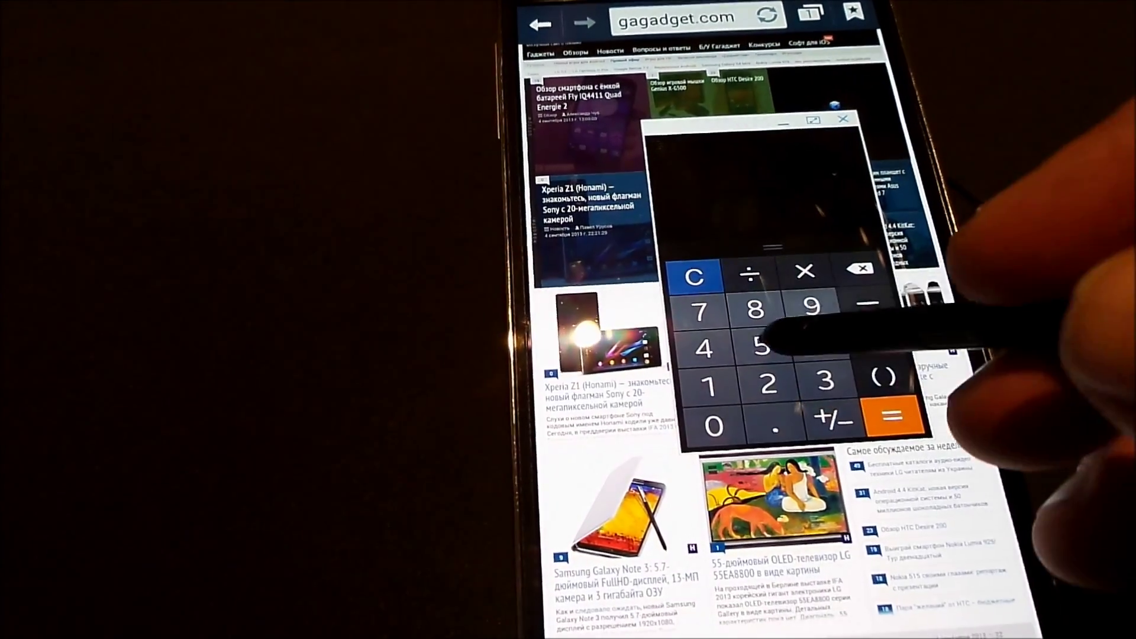
pyautogui.write('55,596,233')
pyautogui.click(844, 119)
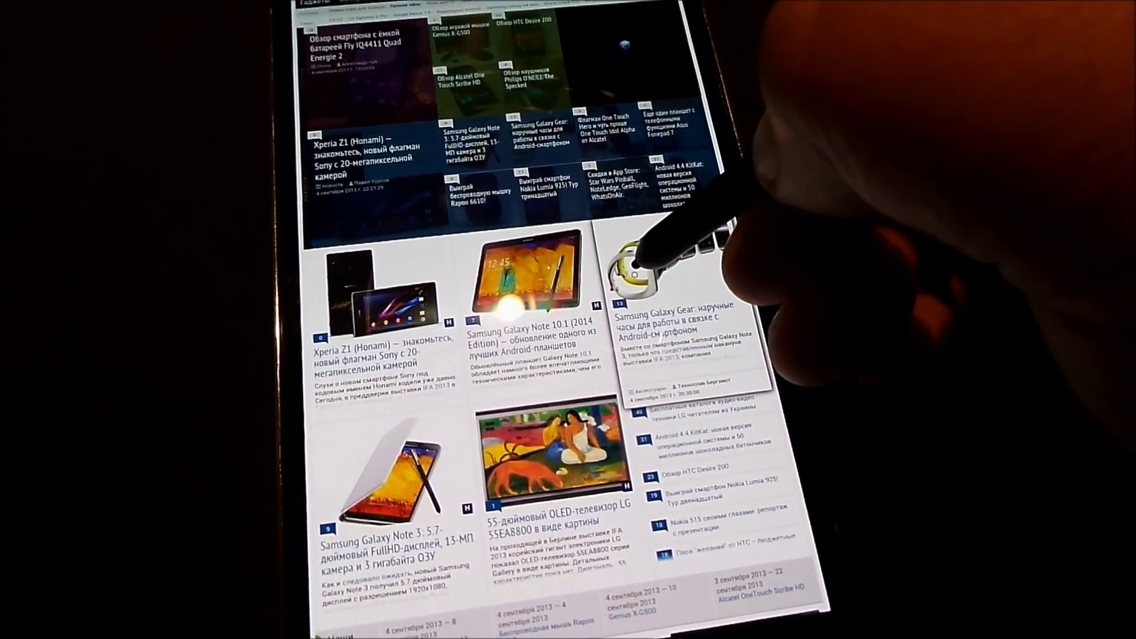
# Step: Lasso the Galaxy Gear card on the gagadget.com page with Scrap Booker
pyautogui.click(635, 263)
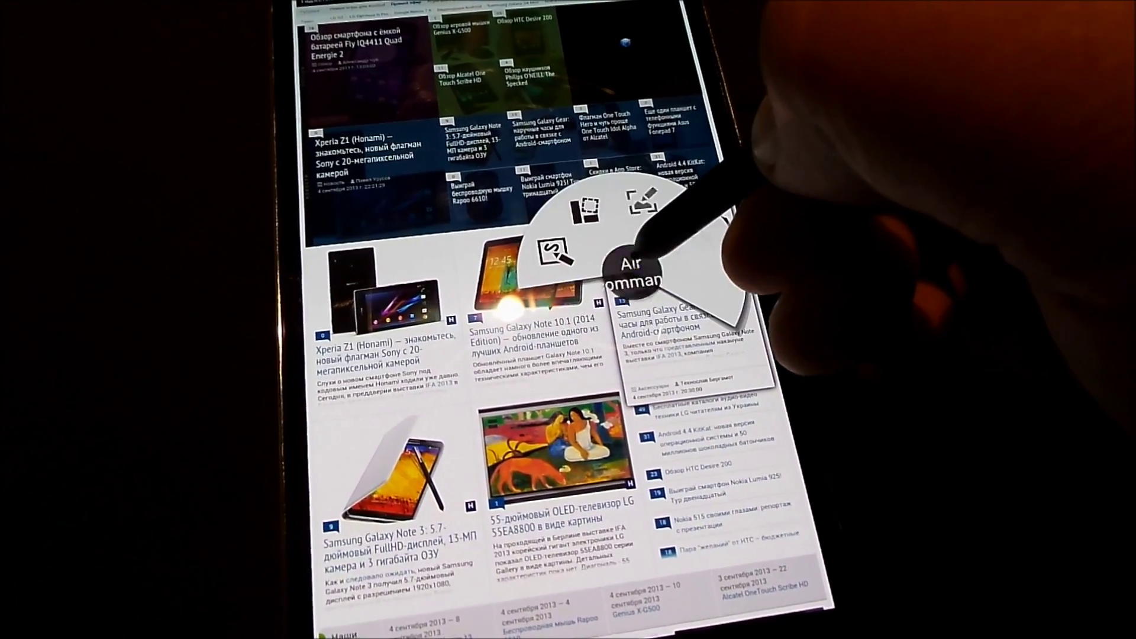
pyautogui.click(555, 251)
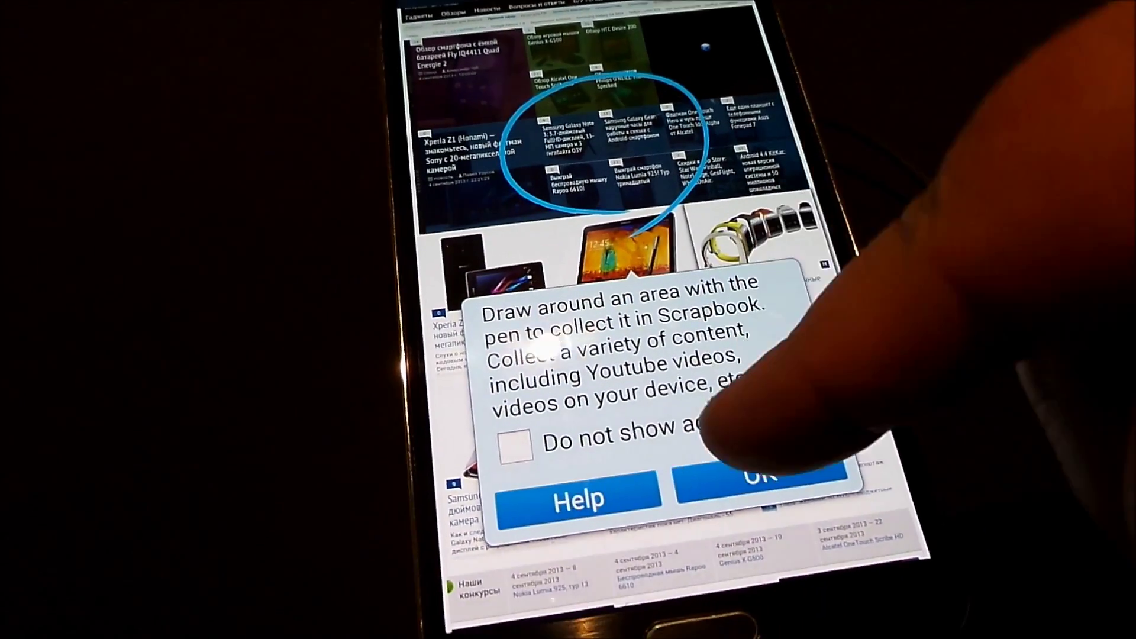
pyautogui.click(699, 522)
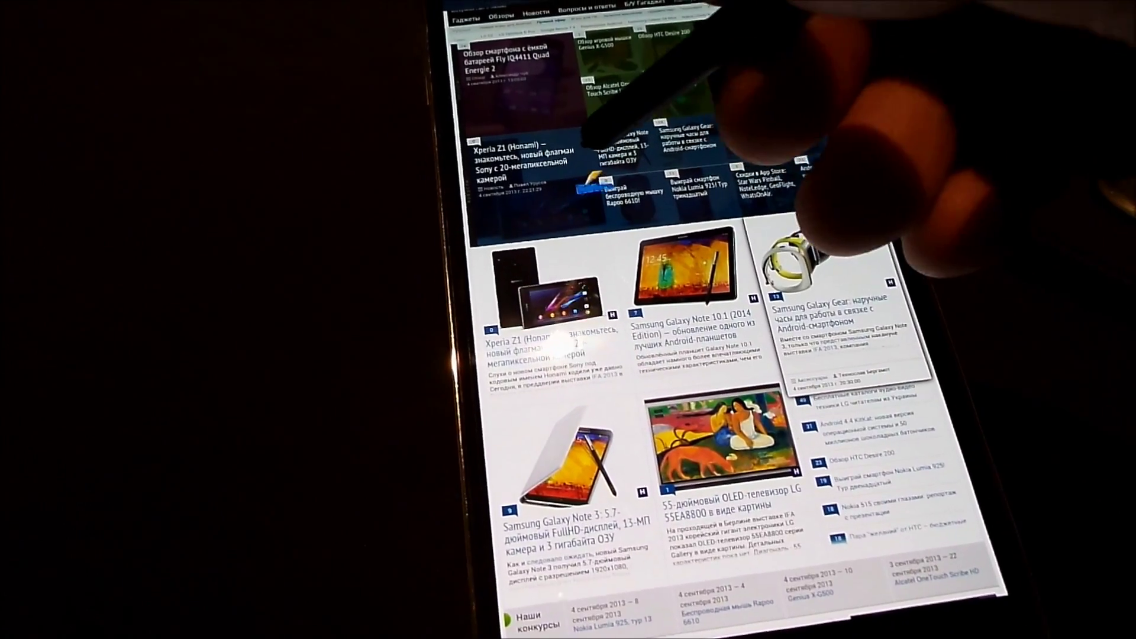
pyautogui.moveTo(542, 151); pyautogui.dragTo(781, 293)
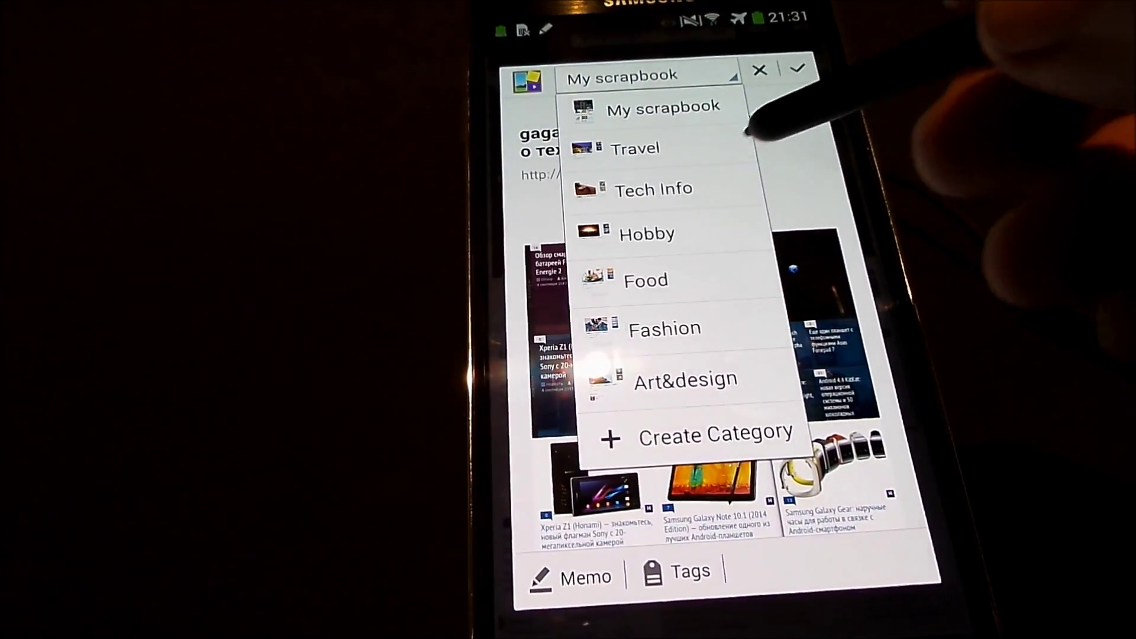
# Step: File the Galaxy Gear clip under Tech Info and save it
pyautogui.click(701, 188)
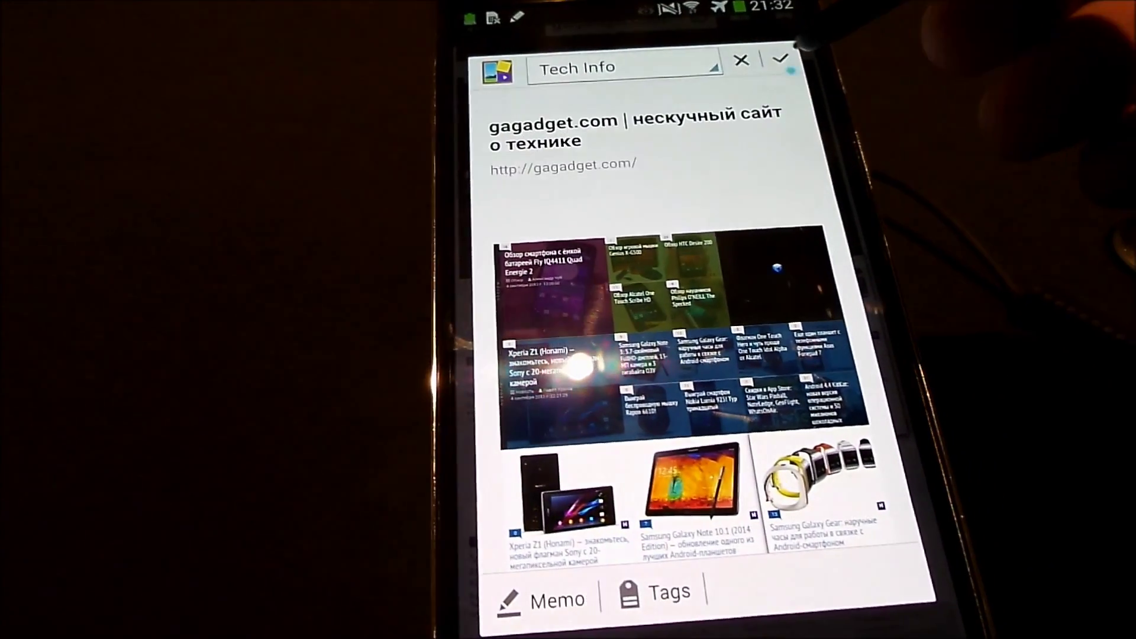
pyautogui.click(780, 61)
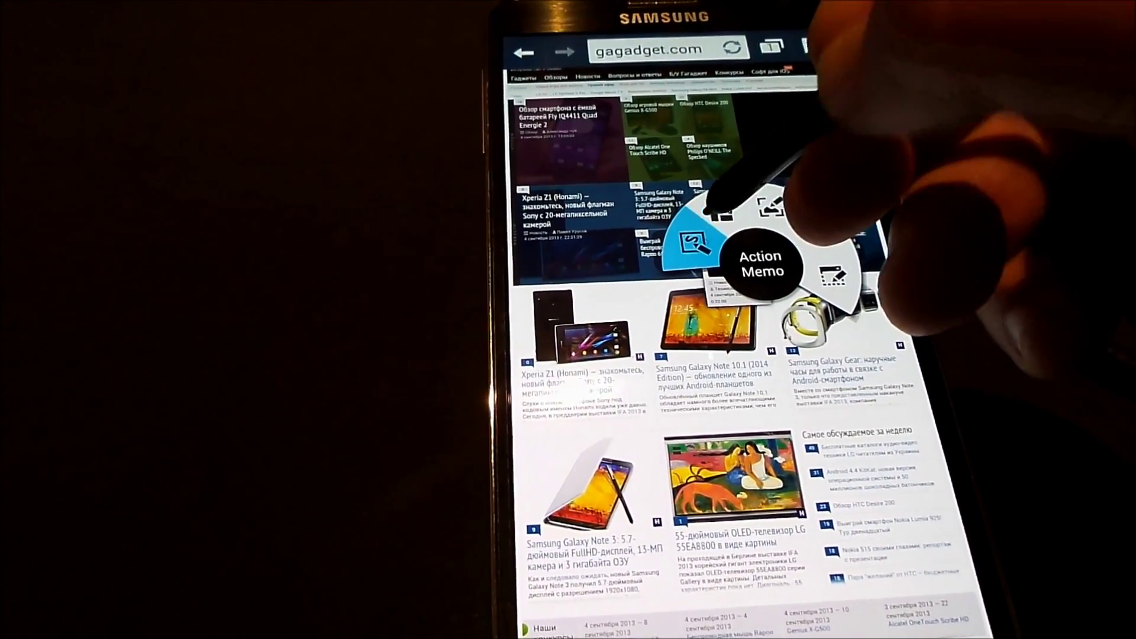
# Step: Handwrite 383571 on a new Action Memo and save it
pyautogui.click(683, 235)
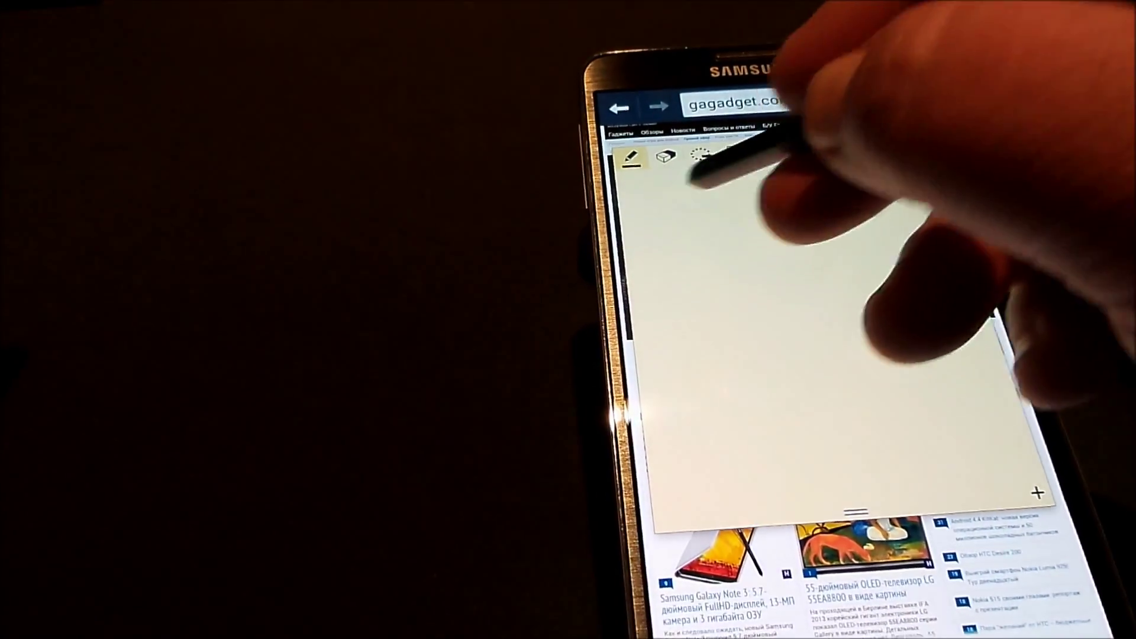
pyautogui.moveTo(661, 200); pyautogui.dragTo(670, 271)
pyautogui.moveTo(724, 196); pyautogui.dragTo(755, 224)
pyautogui.moveTo(824, 208); pyautogui.dragTo(848, 251)
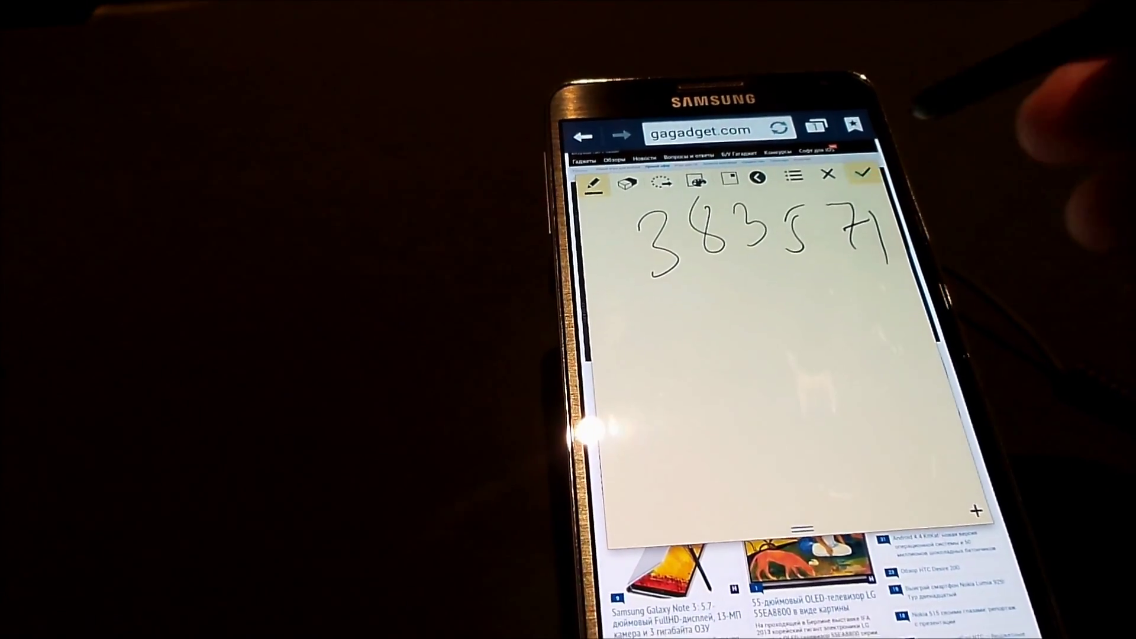
pyautogui.click(836, 177)
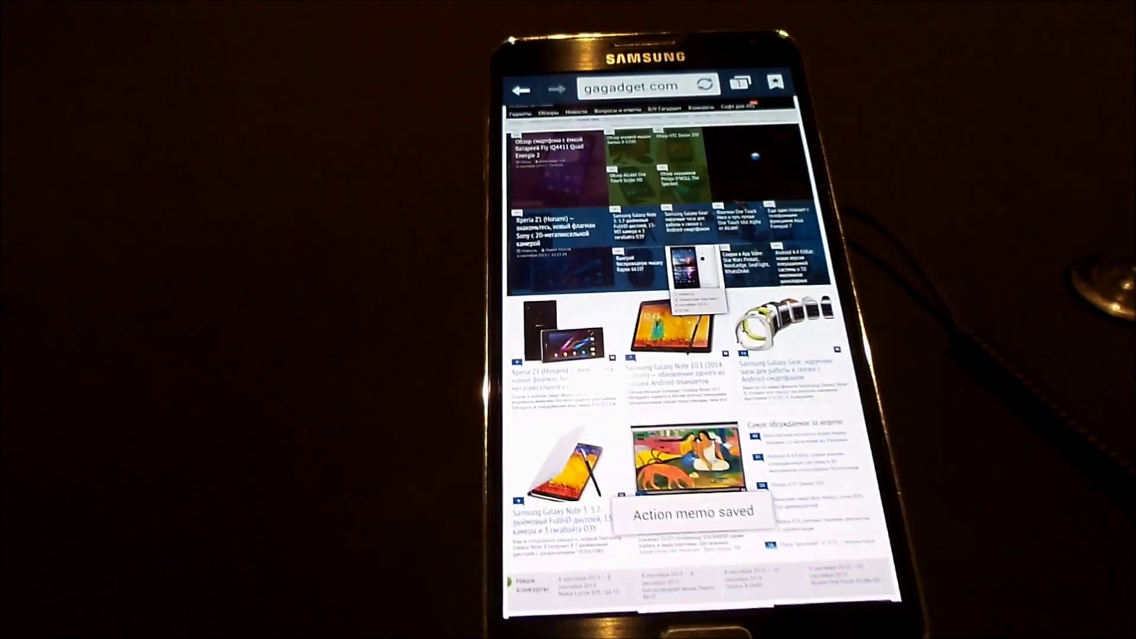